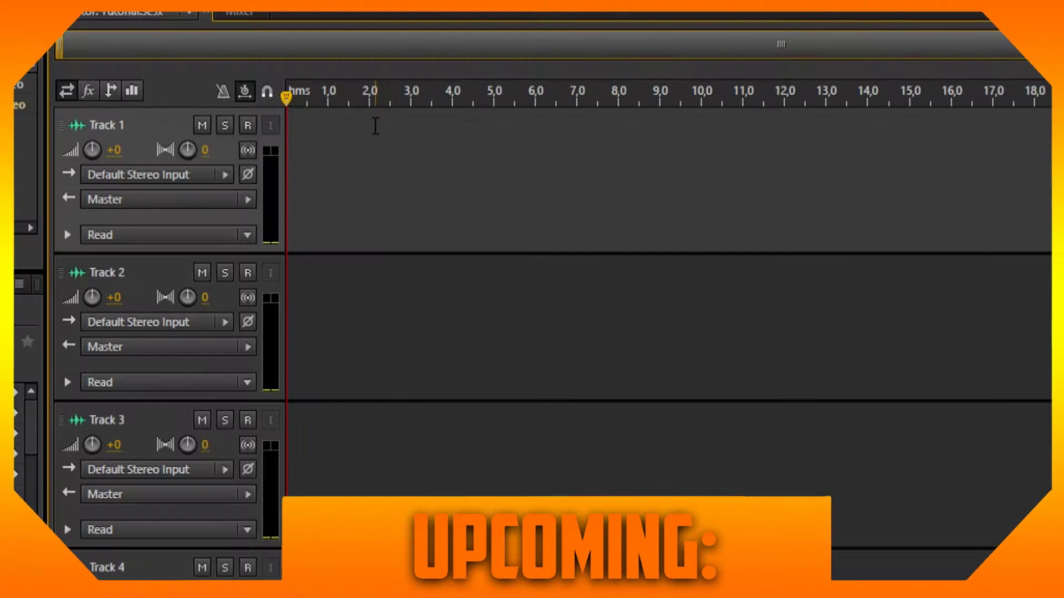
Create a 48000 Hz multitrack session named 'Tutorial' in the suggested Audition folder
{"action": "left_click", "coordinate": [473, 130]}
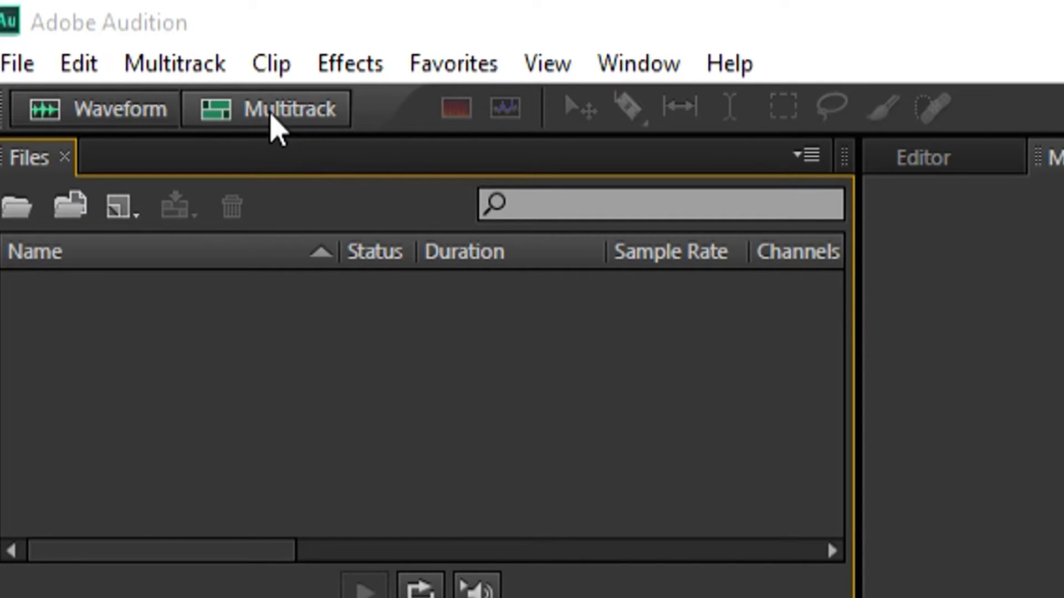
{"action": "left_click", "coordinate": [271, 111]}
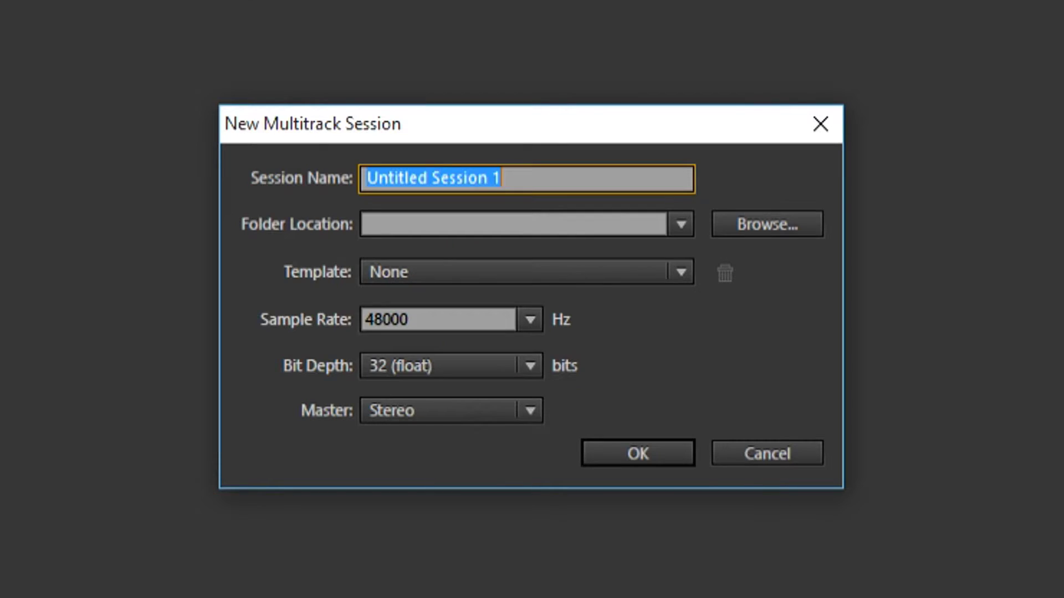
{"action": "type", "text": "T"}
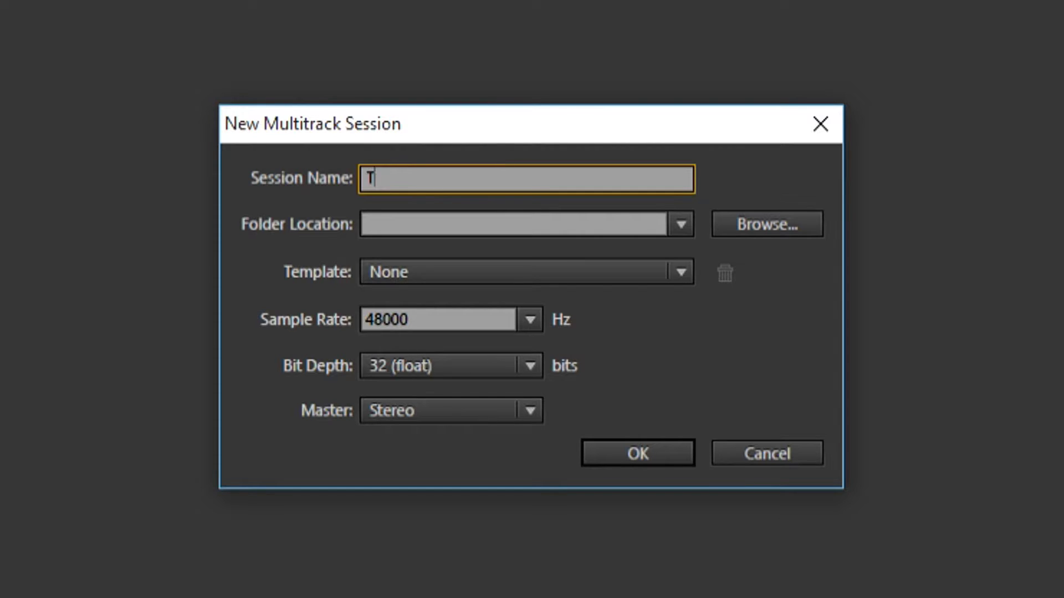
{"action": "type", "text": "utorial"}
{"action": "left_click", "coordinate": [682, 223]}
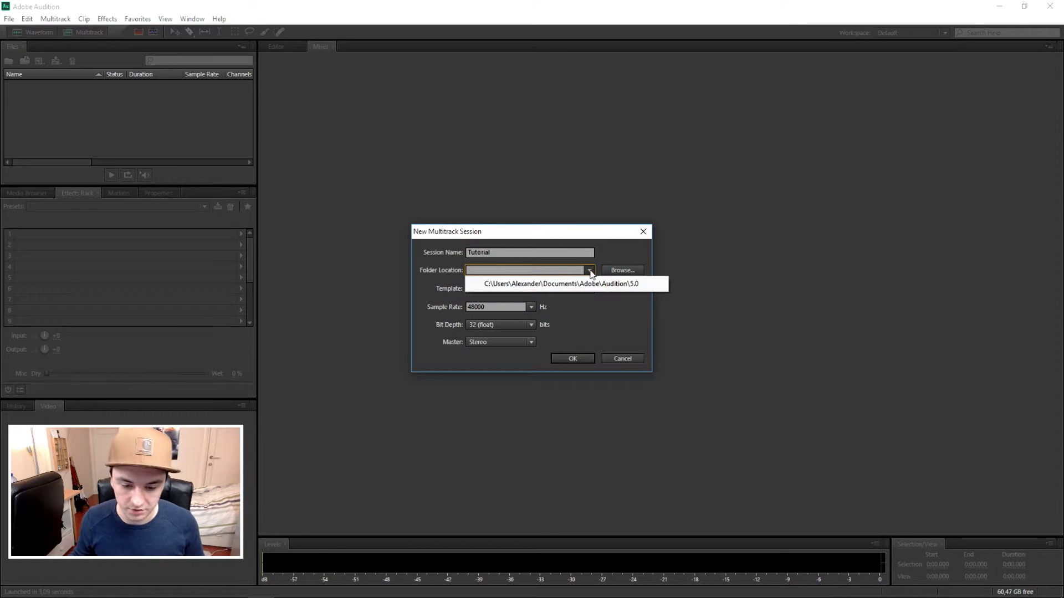
{"action": "left_click", "coordinate": [615, 255]}
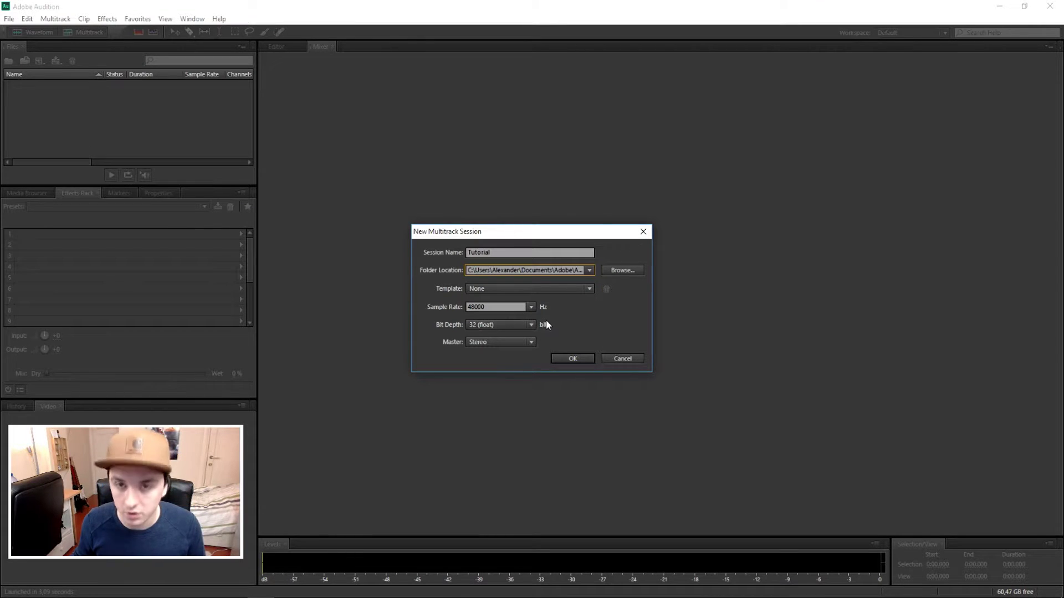
{"action": "left_click", "coordinate": [574, 360]}
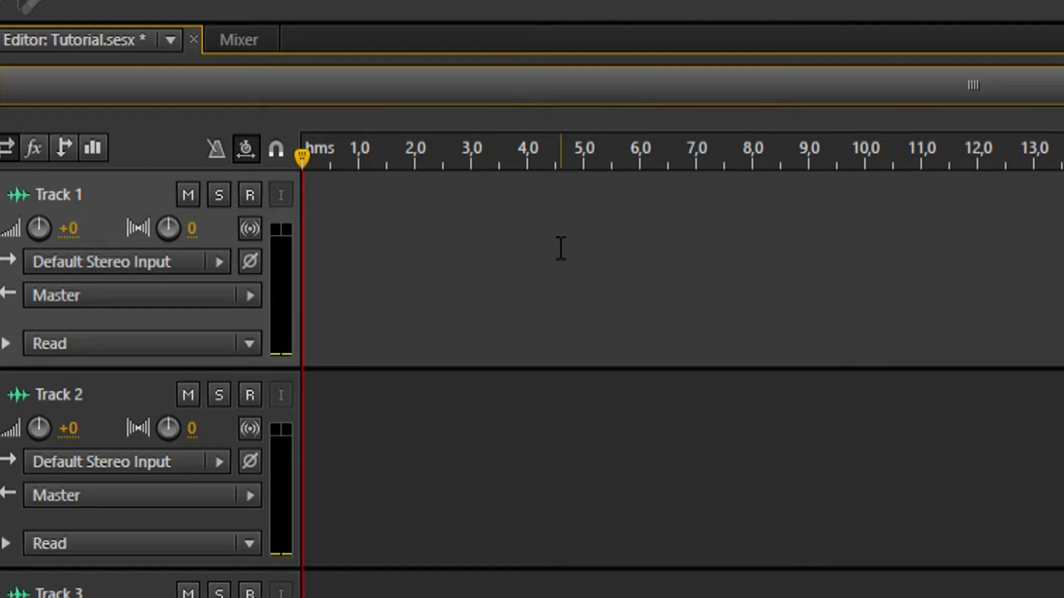
Move the playhead to about 1.2, then 4, then 10 seconds in the timeline
{"action": "left_click", "coordinate": [414, 119]}
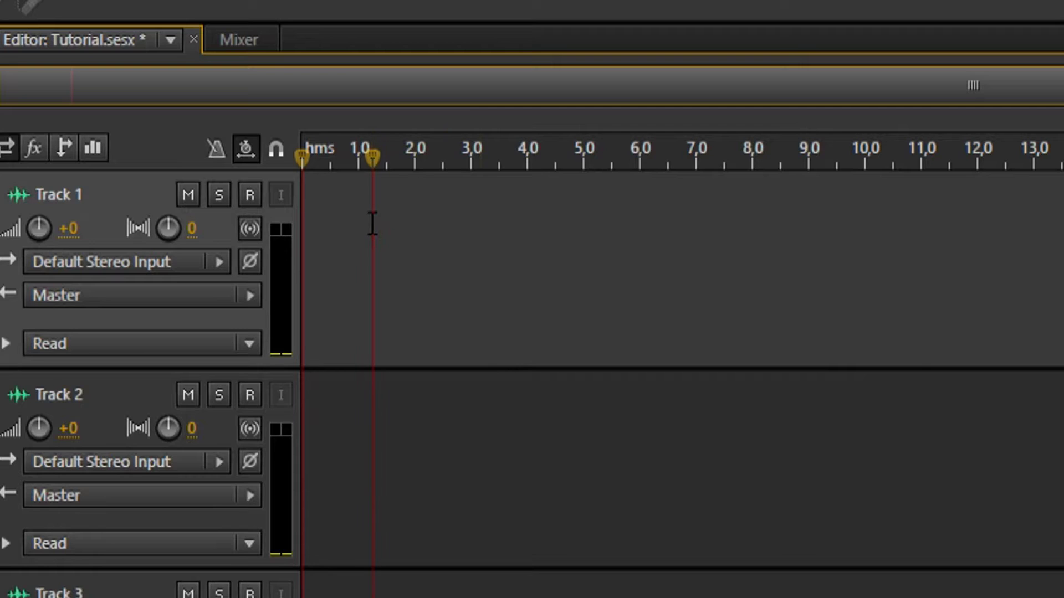
{"action": "left_click", "coordinate": [474, 131]}
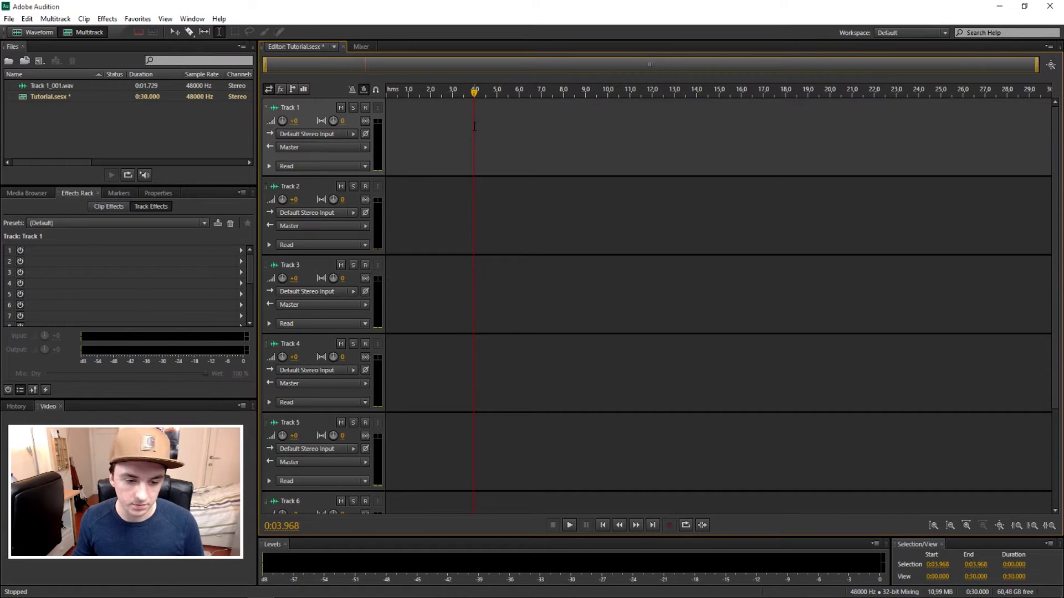
{"action": "left_click", "coordinate": [608, 143]}
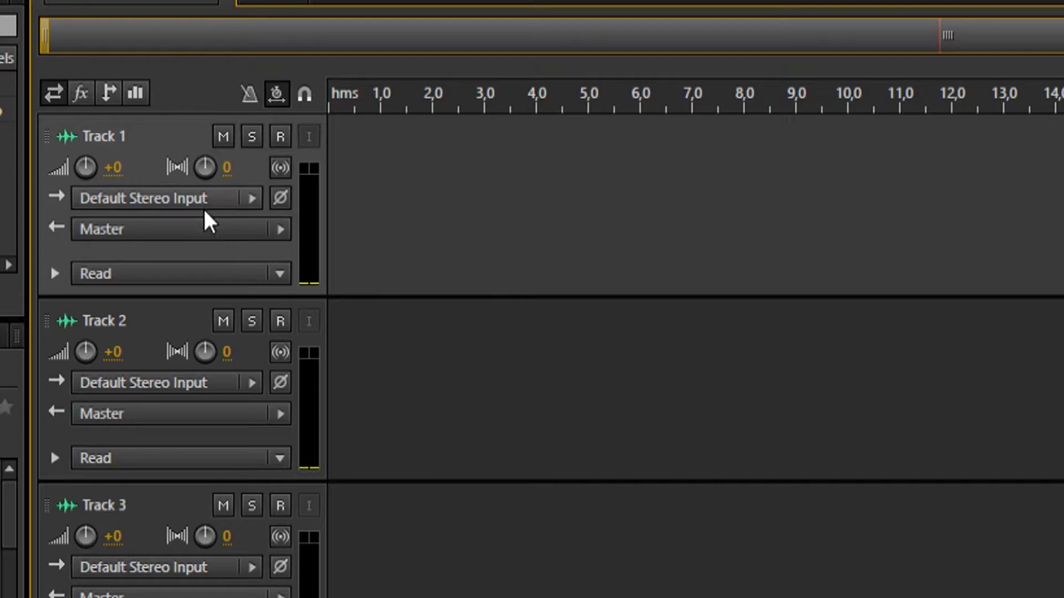
Set Track 1's input to the Samson C01U Pro Mic and output to [01S] Luidsprekers (Realtek)
{"action": "left_click", "coordinate": [333, 135]}
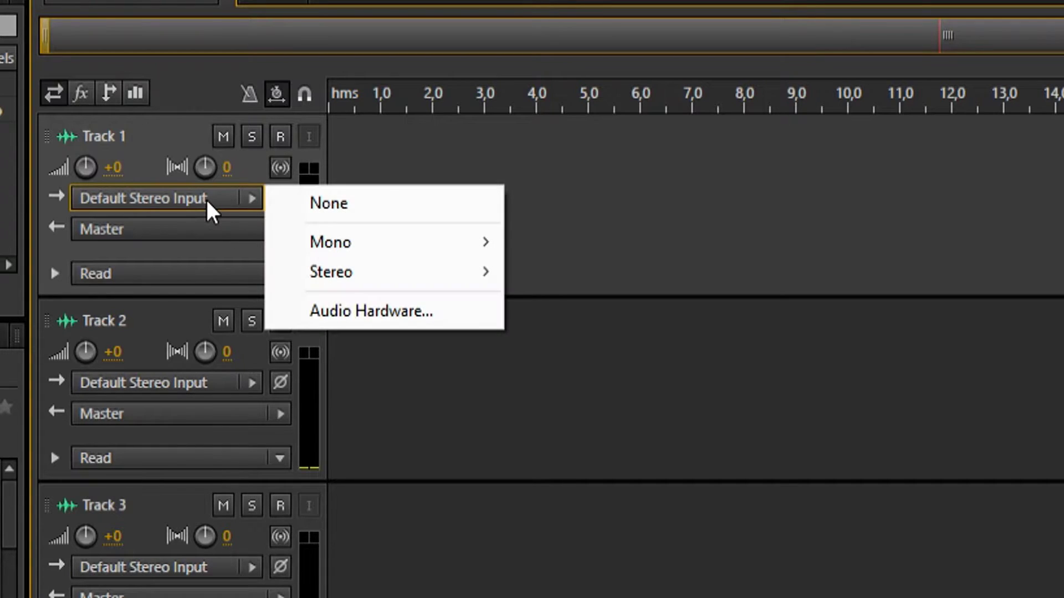
{"action": "mouse_move", "coordinate": [432, 273]}
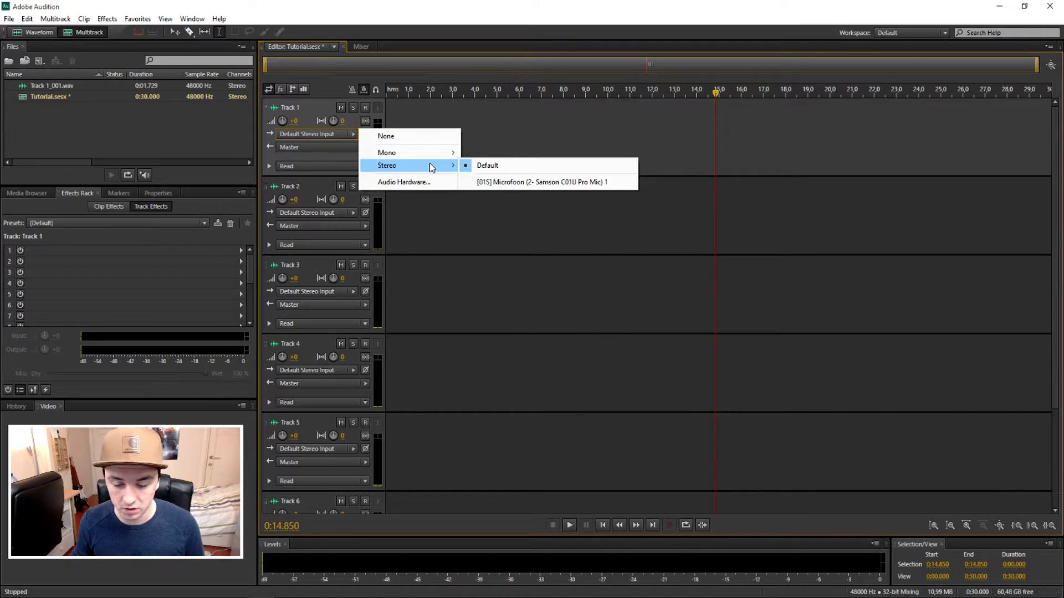
{"action": "left_click", "coordinate": [517, 183]}
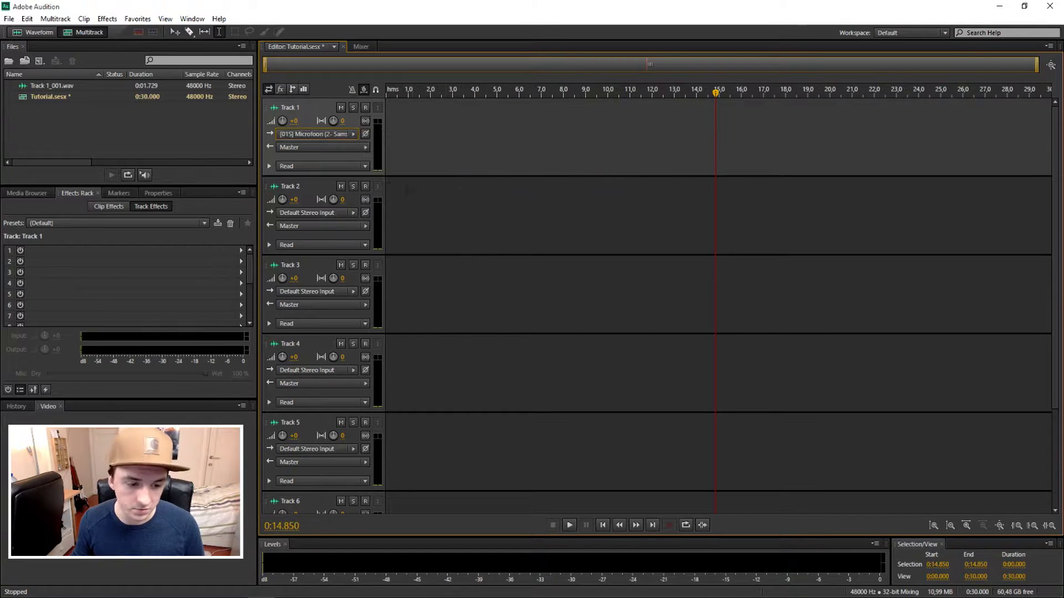
{"action": "left_click", "coordinate": [364, 148]}
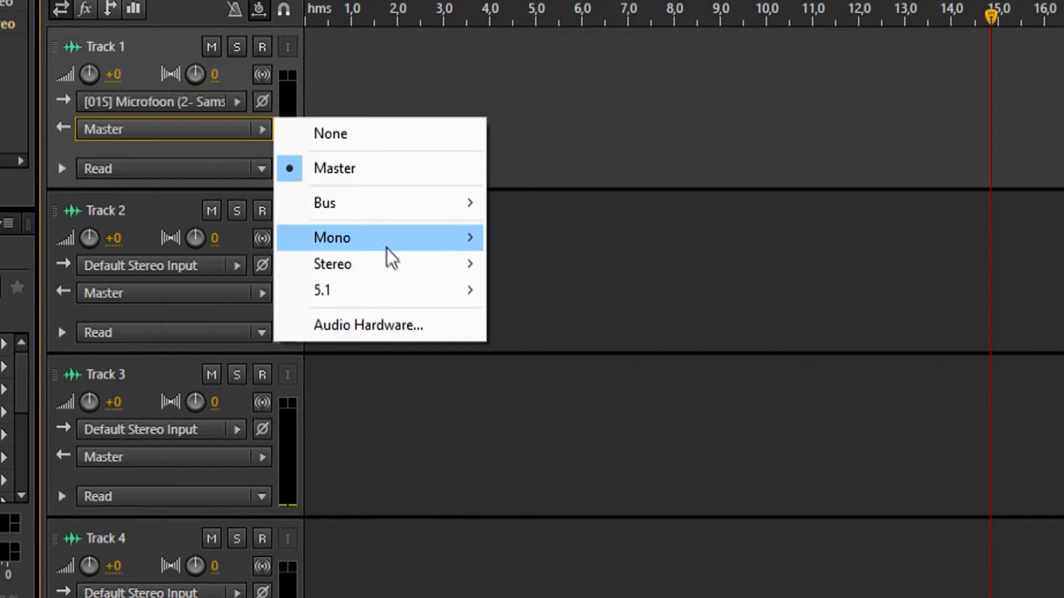
{"action": "mouse_move", "coordinate": [410, 260]}
{"action": "left_click", "coordinate": [637, 307]}
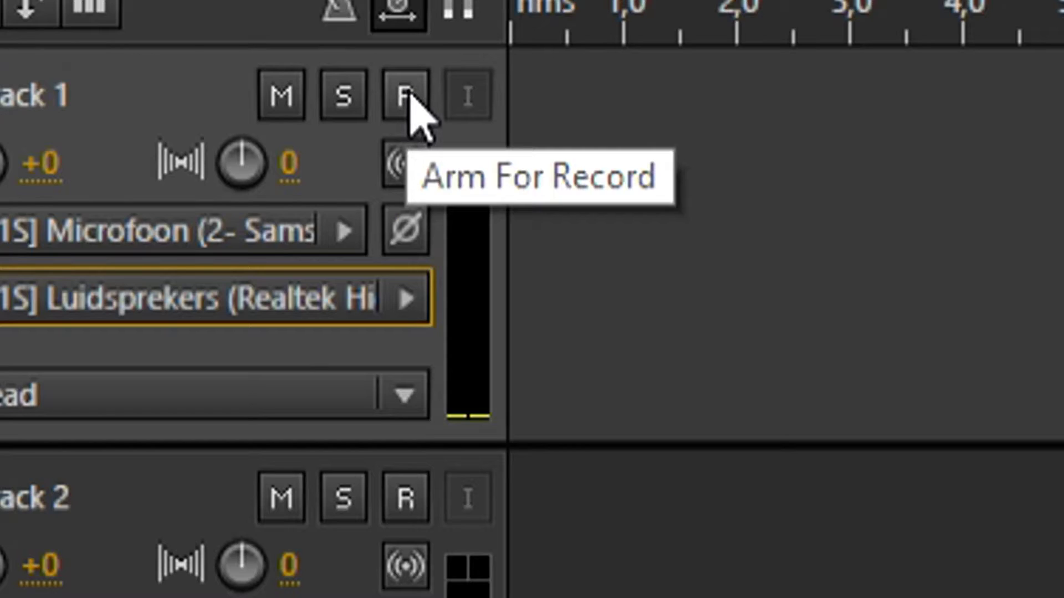
Arm Track 1 and record an 11.9-second voice clip, Track 1_002.wav
{"action": "left_click", "coordinate": [467, 194]}
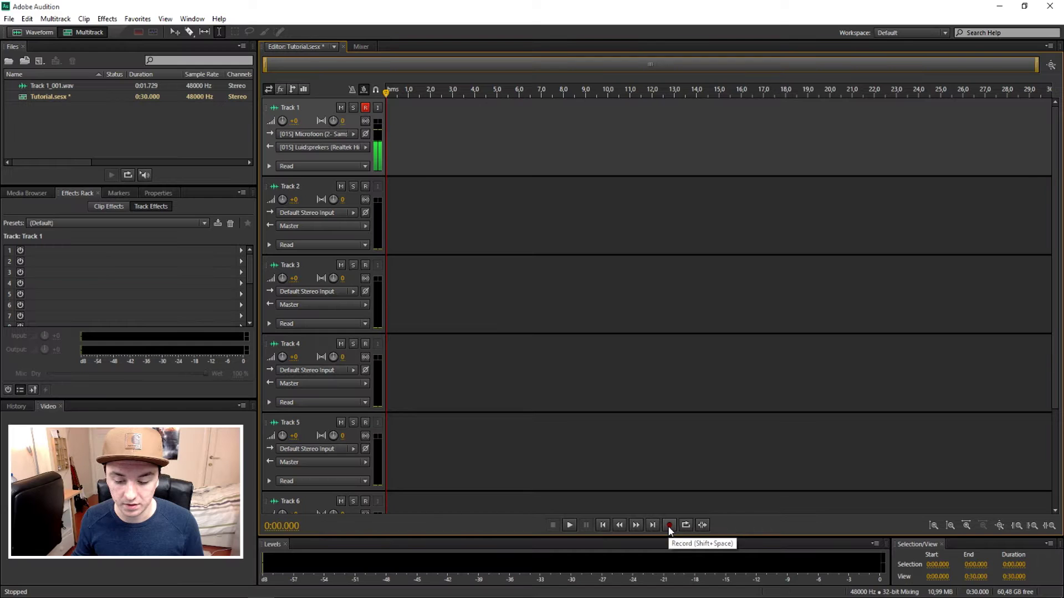
{"action": "left_click", "coordinate": [623, 408]}
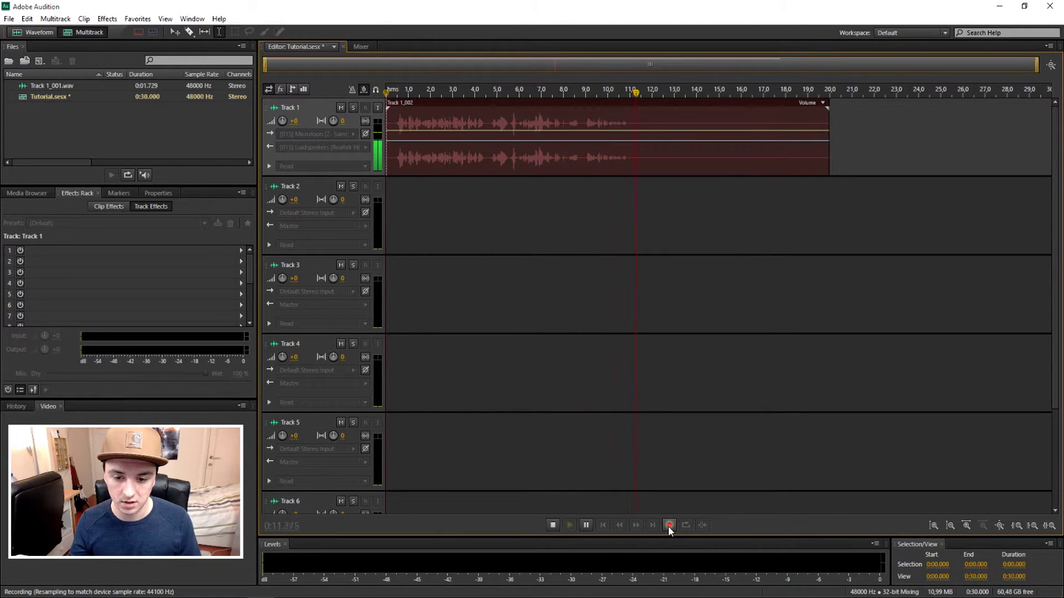
{"action": "left_click", "coordinate": [668, 527]}
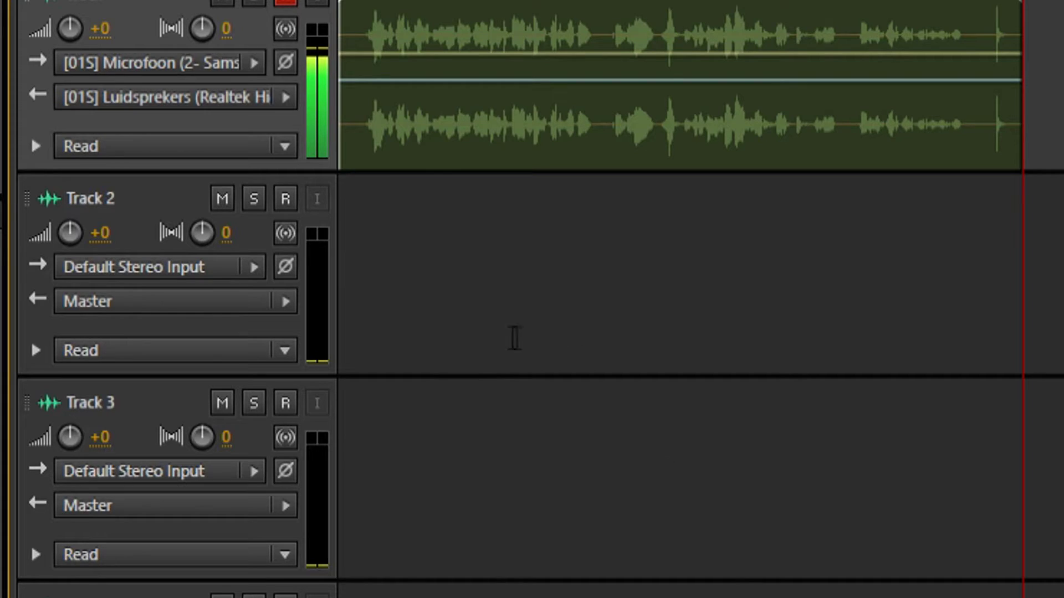
Place the playhead on Track 2 and set its input source to None
{"action": "left_click", "coordinate": [408, 254]}
{"action": "left_click", "coordinate": [497, 250]}
{"action": "left_click", "coordinate": [665, 292]}
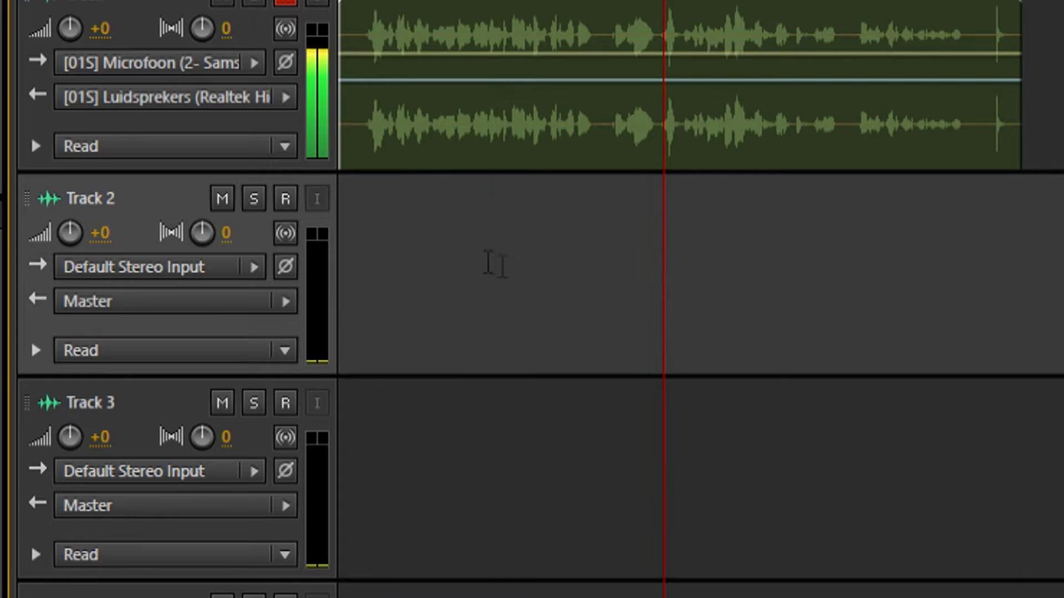
{"action": "left_click", "coordinate": [451, 271]}
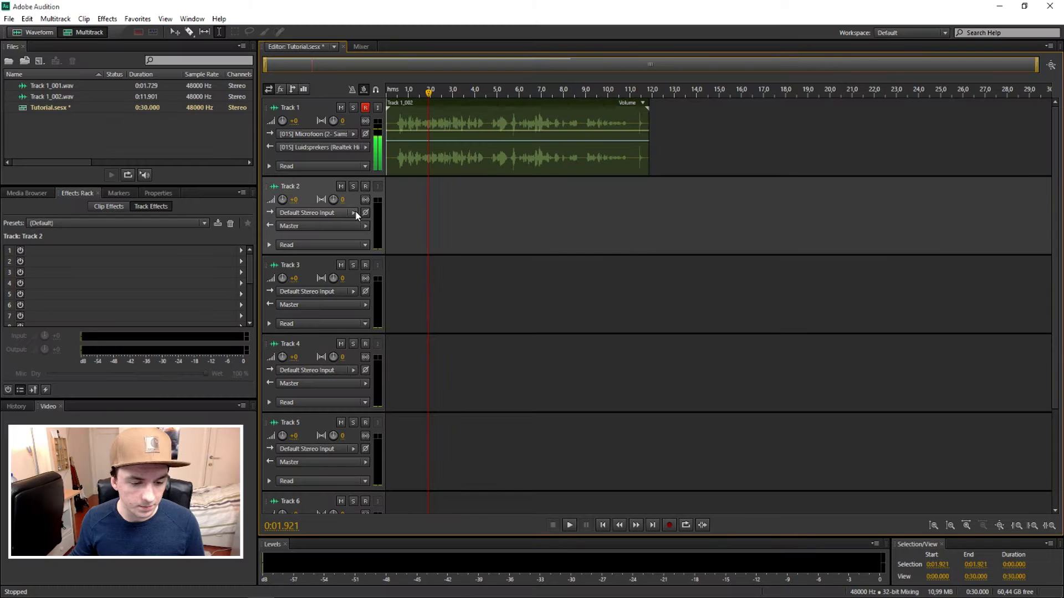
{"action": "left_click", "coordinate": [353, 213]}
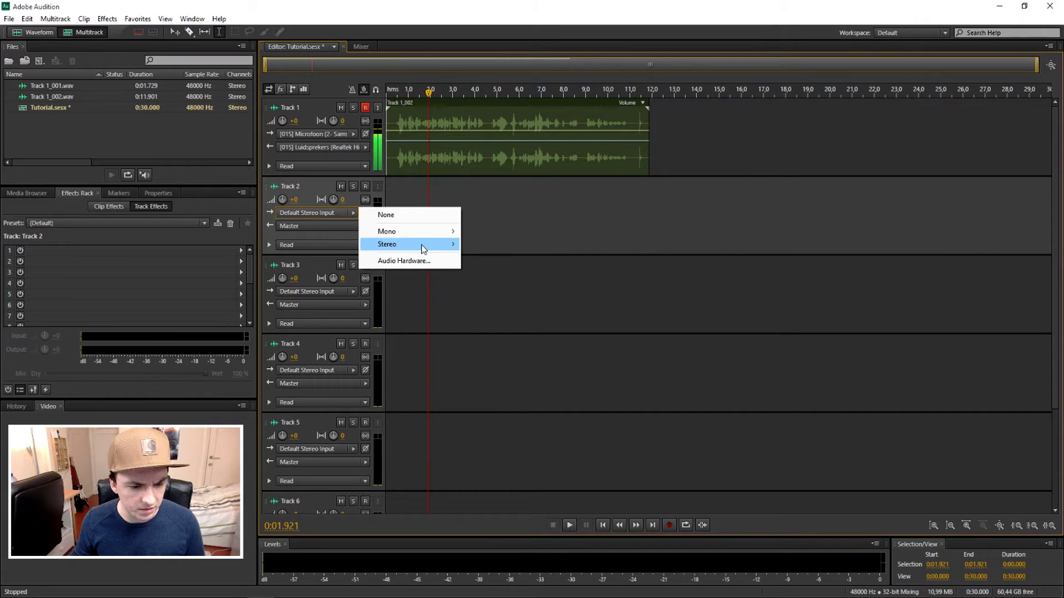
{"action": "mouse_move", "coordinate": [421, 247]}
{"action": "left_click", "coordinate": [491, 249]}
{"action": "left_click", "coordinate": [328, 214]}
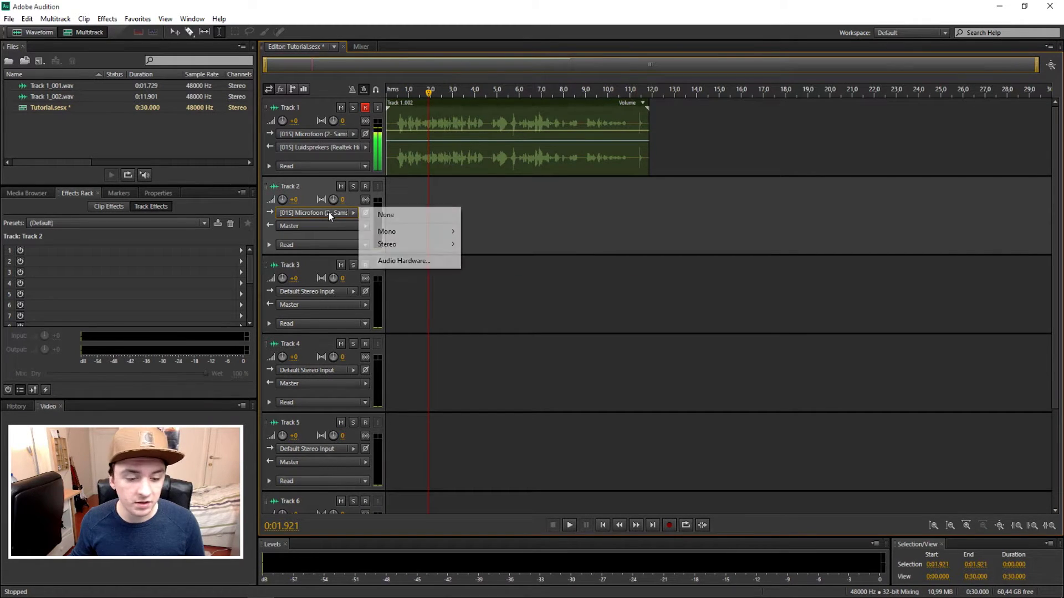
{"action": "left_click", "coordinate": [423, 216]}
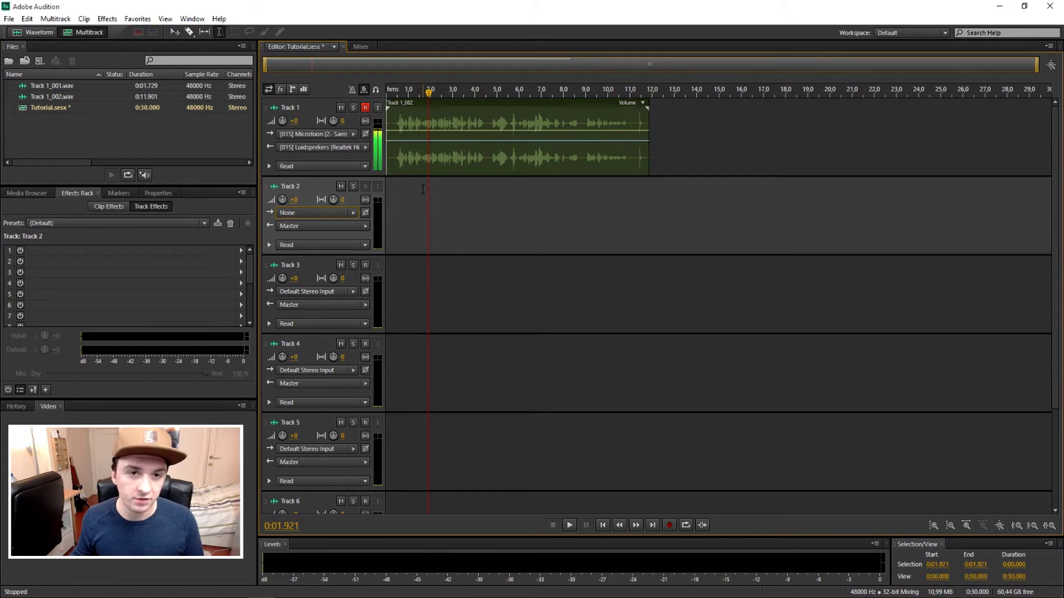
Route Track 2's output to the [01S] Luidsprekers (Realtek) speakers instead of Master
{"action": "left_click", "coordinate": [321, 226]}
{"action": "mouse_move", "coordinate": [432, 283]}
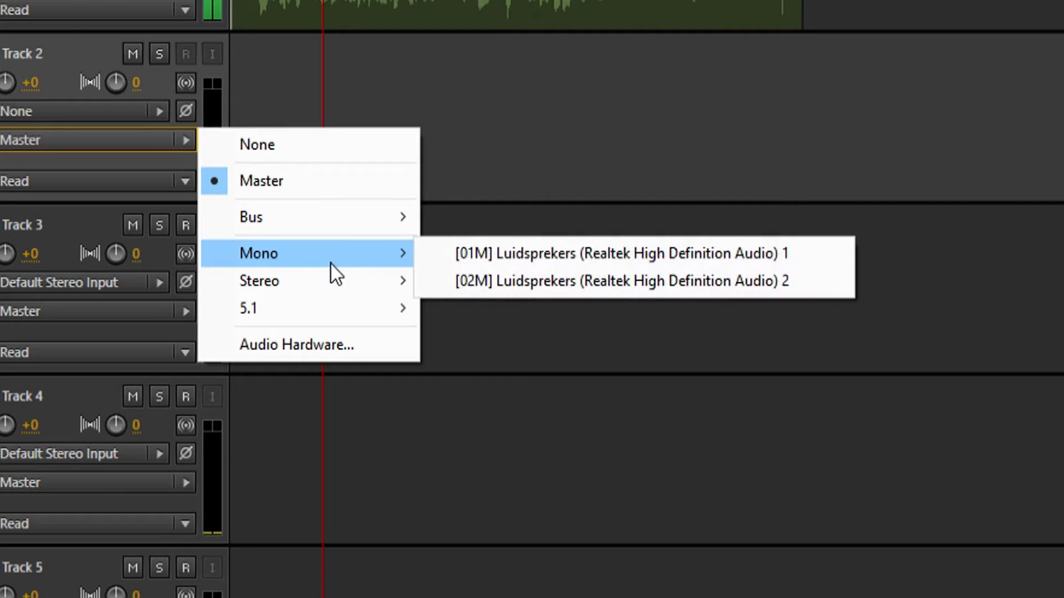
{"action": "mouse_move", "coordinate": [331, 280]}
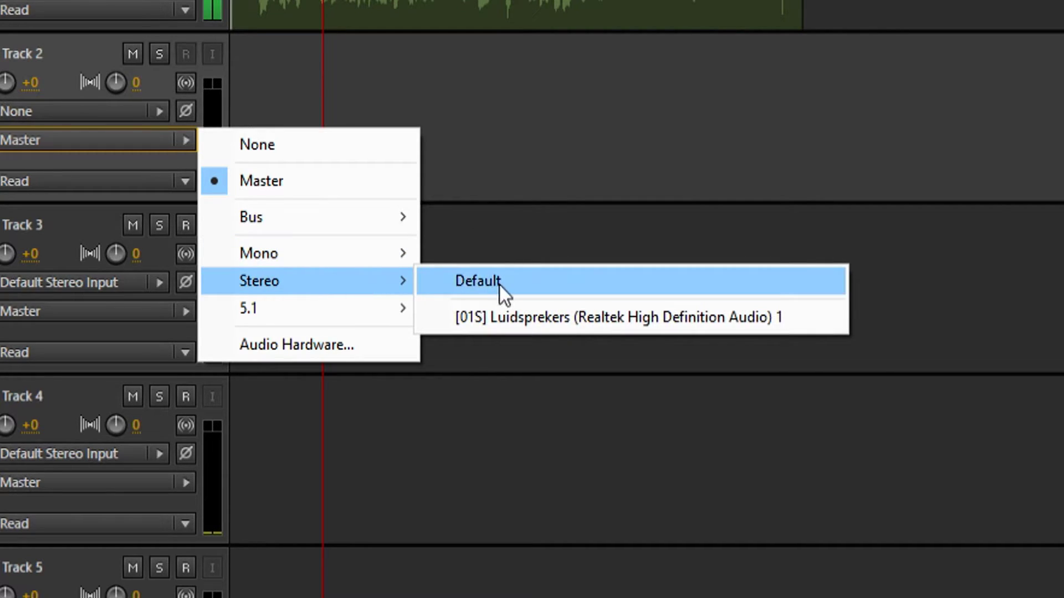
{"action": "left_click", "coordinate": [512, 317]}
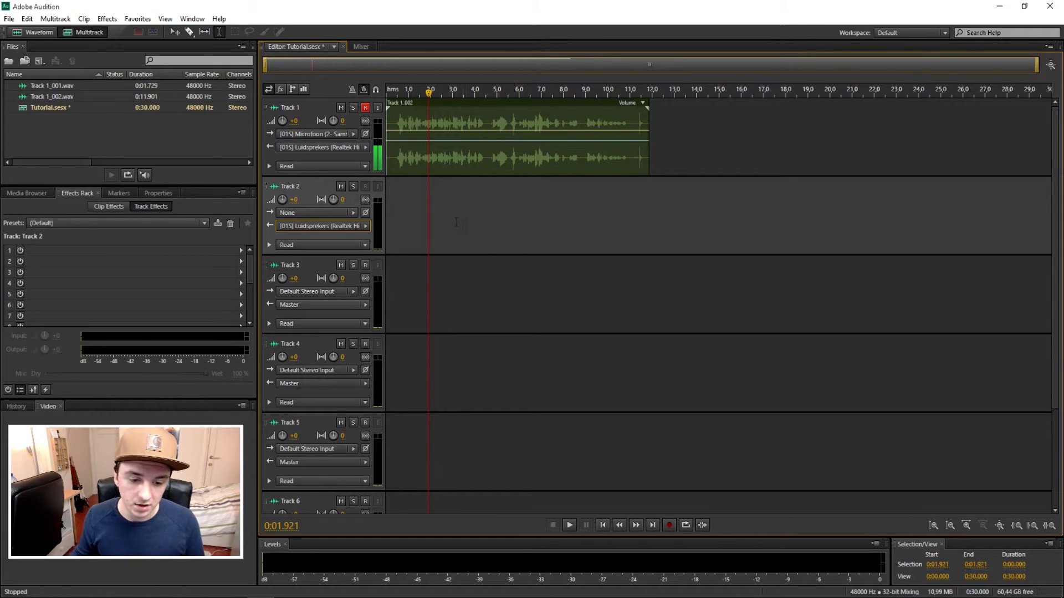
{"action": "left_click", "coordinate": [422, 203]}
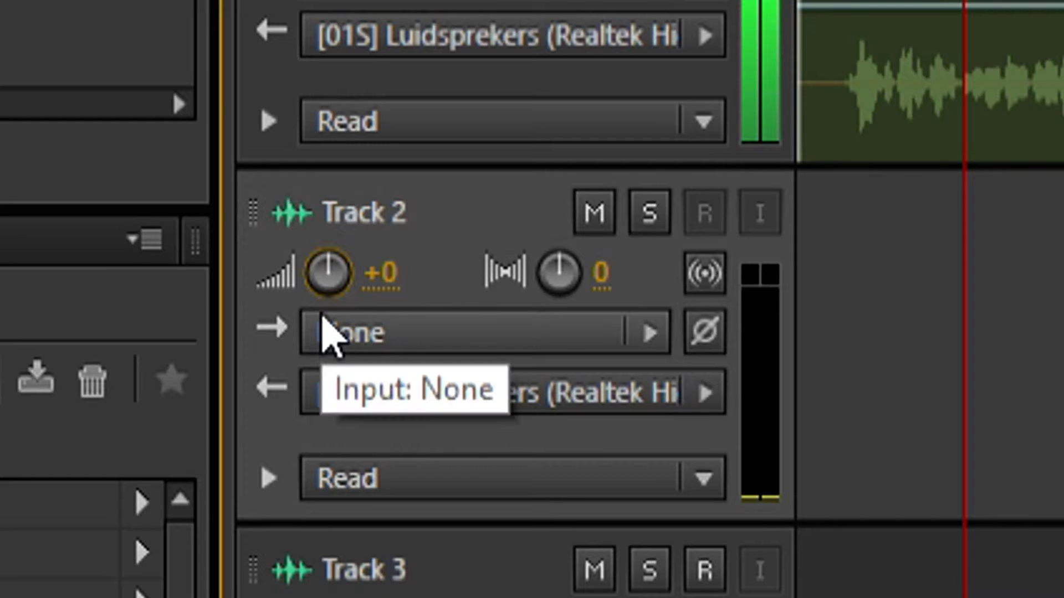
{"action": "left_click_drag", "start_coordinate": [315, 301], "coordinate": [355, 266]}
{"action": "left_click", "coordinate": [398, 273]}
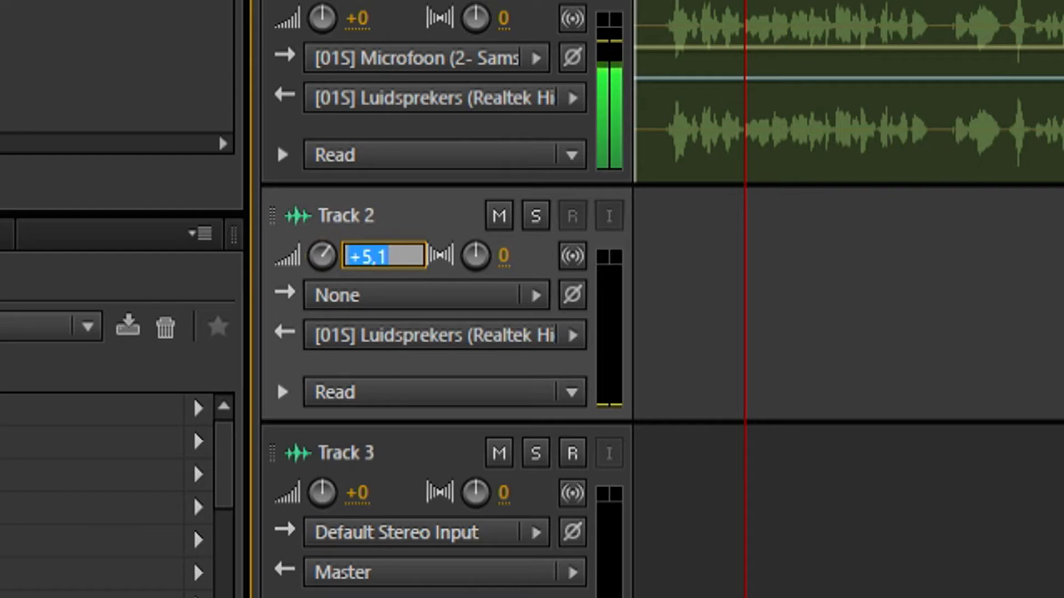
{"action": "type", "text": "0"}
{"action": "key", "text": "Return"}
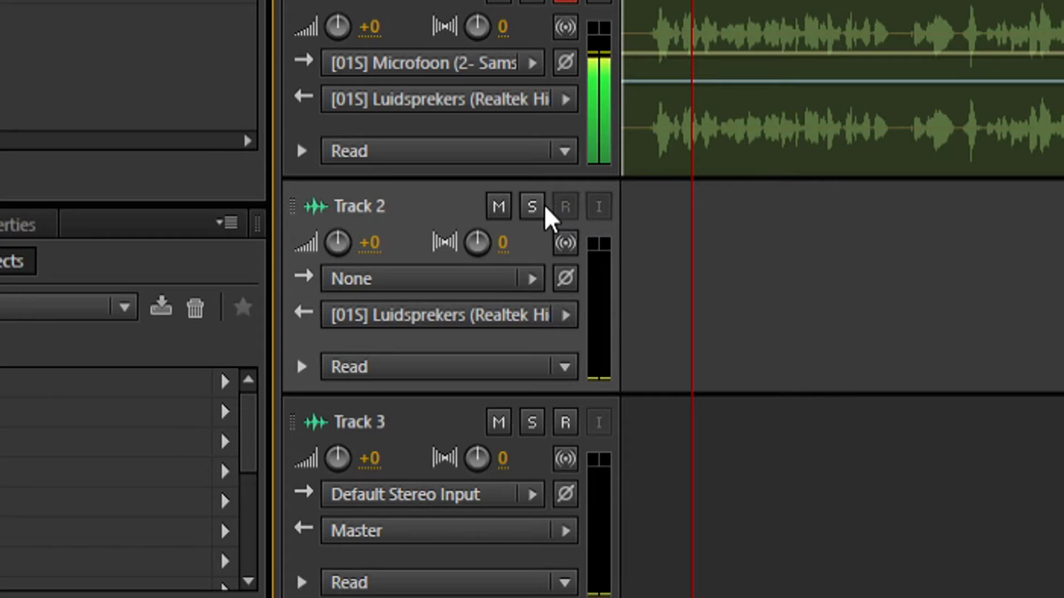
Solo Track 2, switch the solo back off, then mute Track 2
{"action": "left_click", "coordinate": [541, 208]}
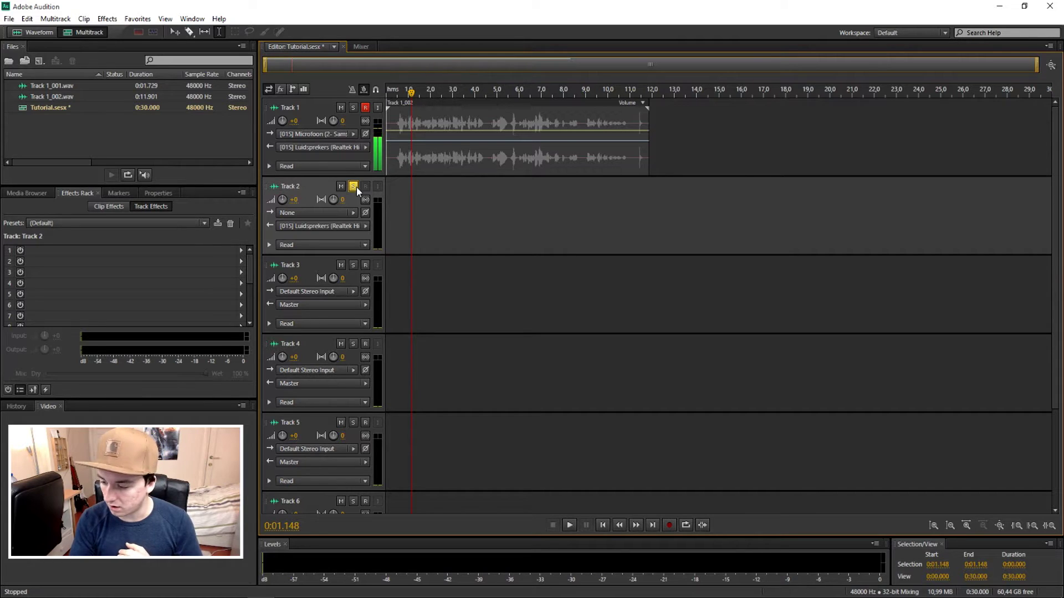
{"action": "left_click", "coordinate": [354, 186]}
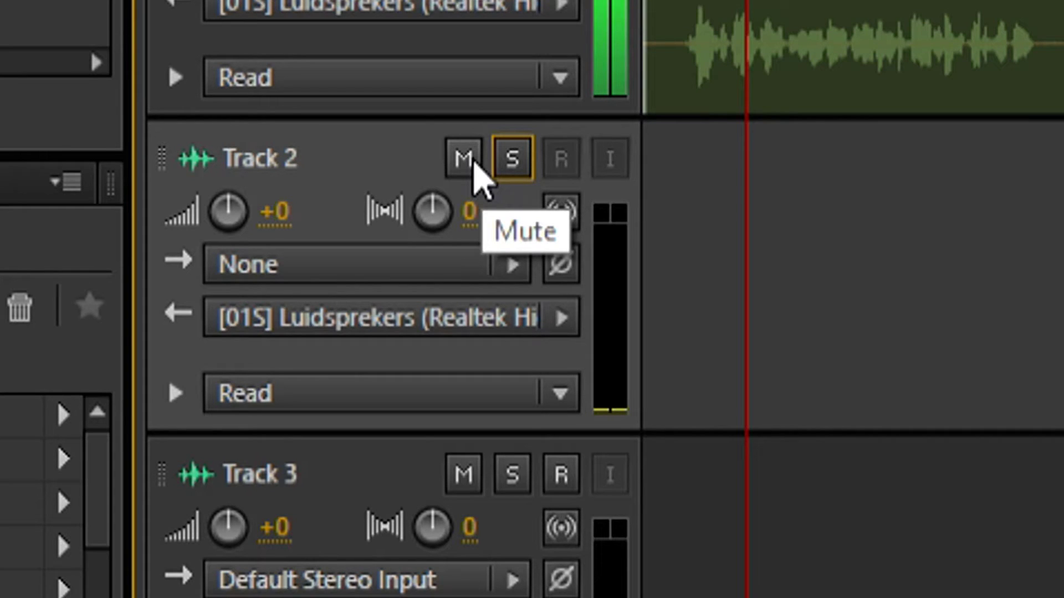
{"action": "left_click", "coordinate": [465, 159]}
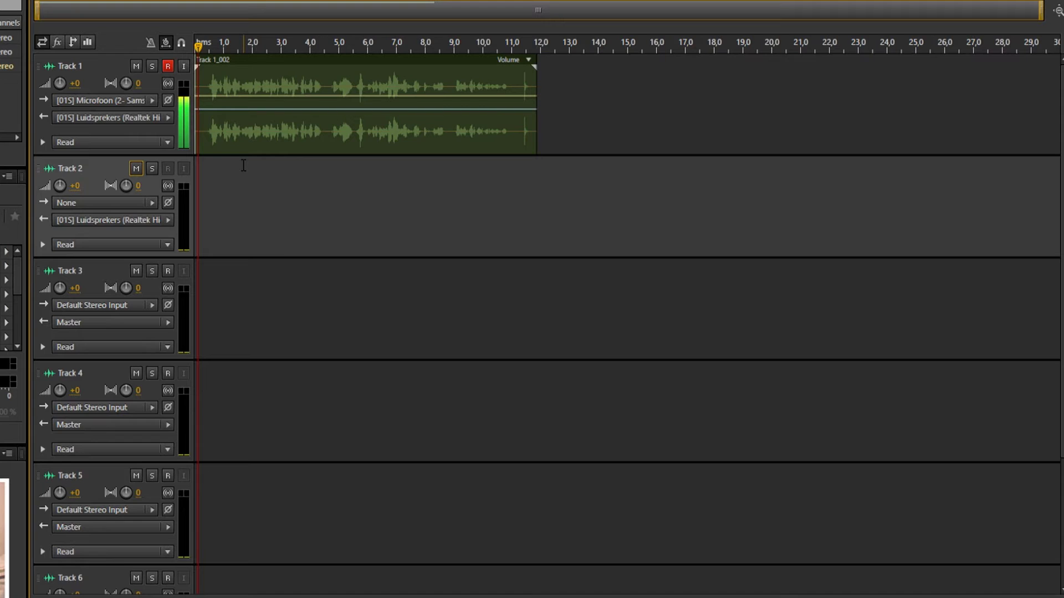
Activate Track 1, select and deselect the Track 1_002 clip, then activate Tracks 3 and 4
{"action": "scroll", "coordinate": [427, 191], "scroll_direction": "down", "scroll_amount": 3}
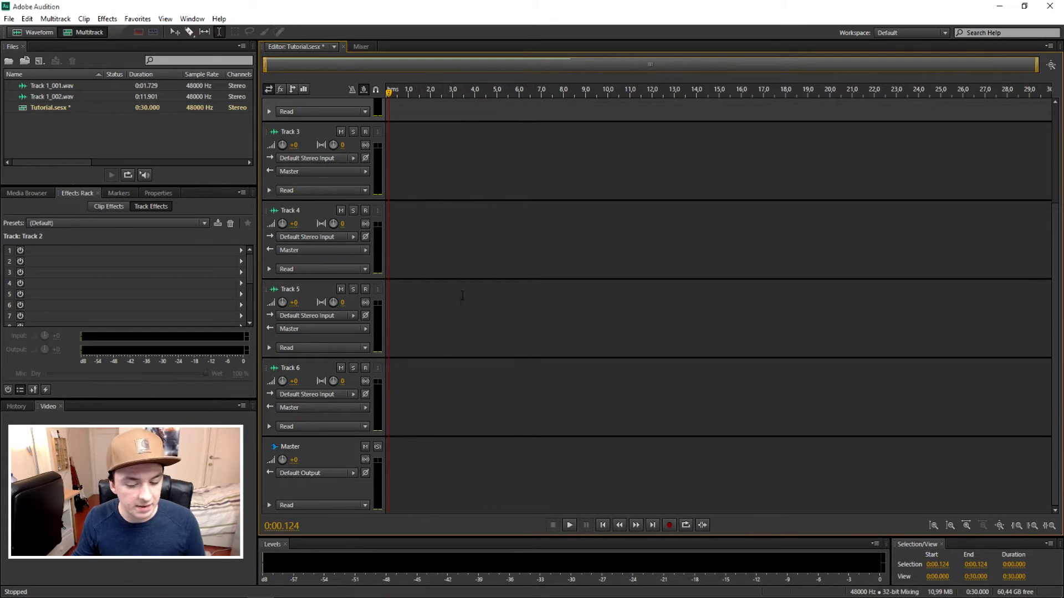
{"action": "scroll", "coordinate": [450, 242], "scroll_direction": "up", "scroll_amount": 3}
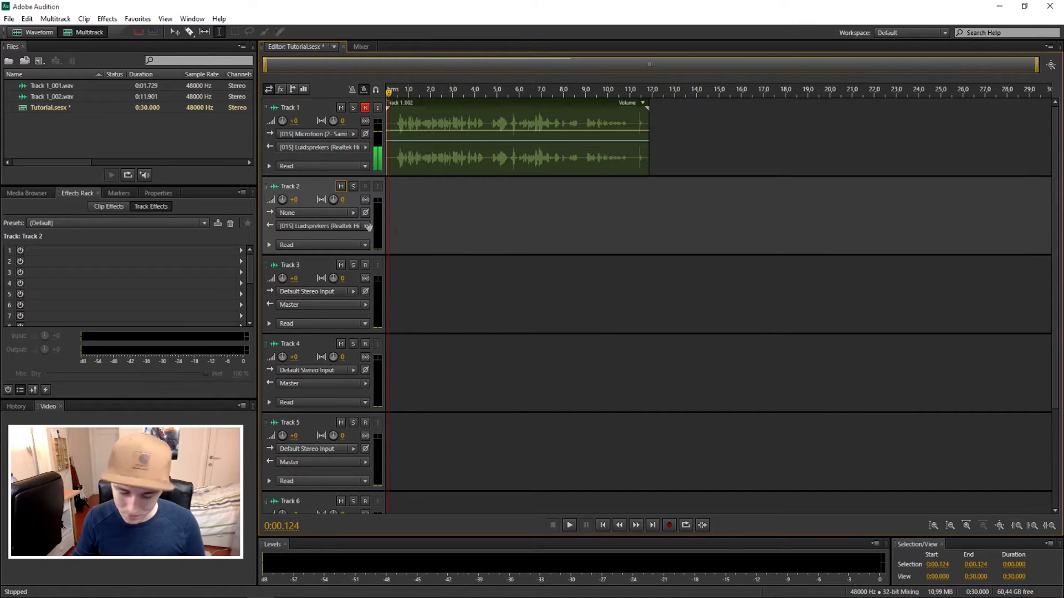
{"action": "left_click", "coordinate": [337, 153]}
{"action": "left_click", "coordinate": [468, 134]}
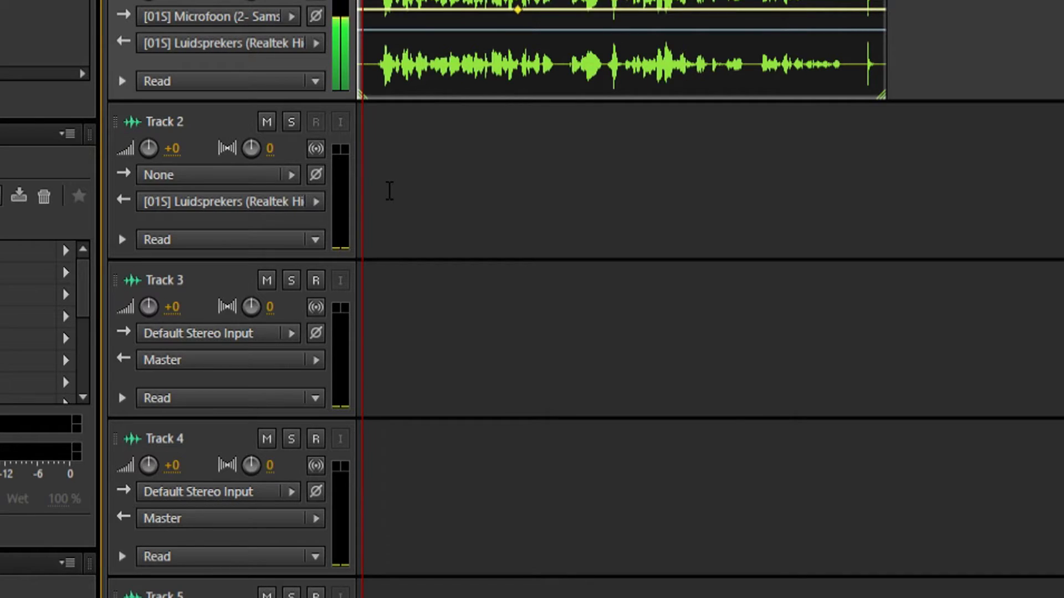
{"action": "left_click", "coordinate": [402, 220]}
{"action": "left_click", "coordinate": [407, 351]}
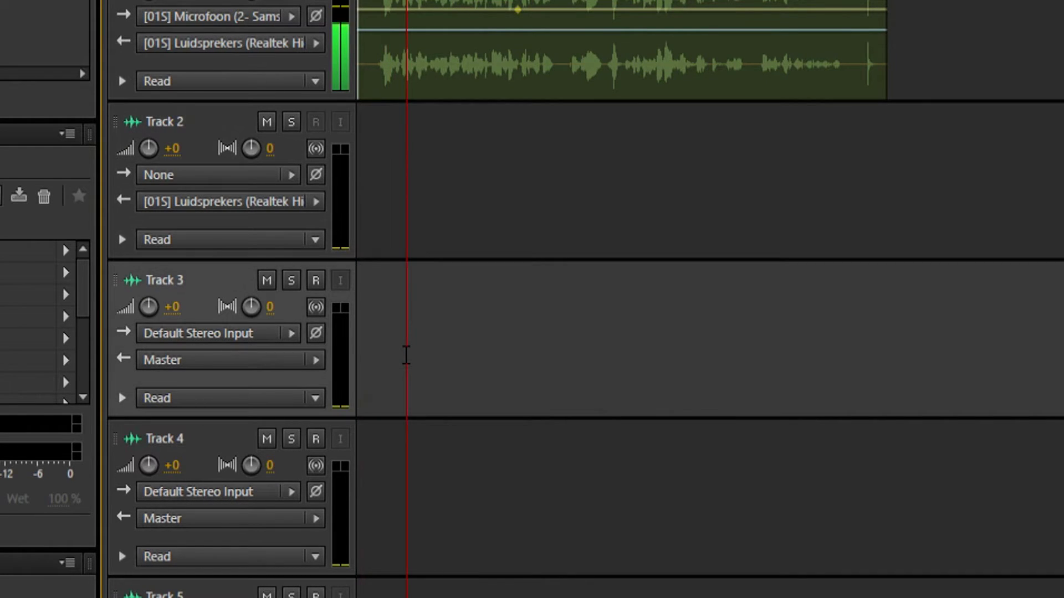
{"action": "left_click", "coordinate": [481, 511]}
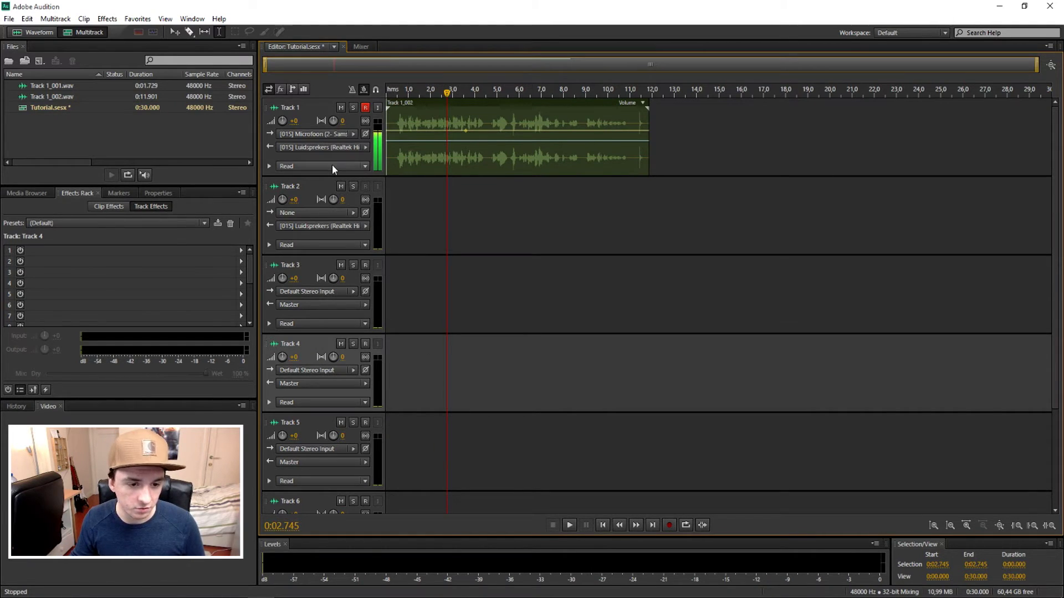
{"action": "scroll", "coordinate": [332, 164], "scroll_direction": "up", "scroll_amount": 3}
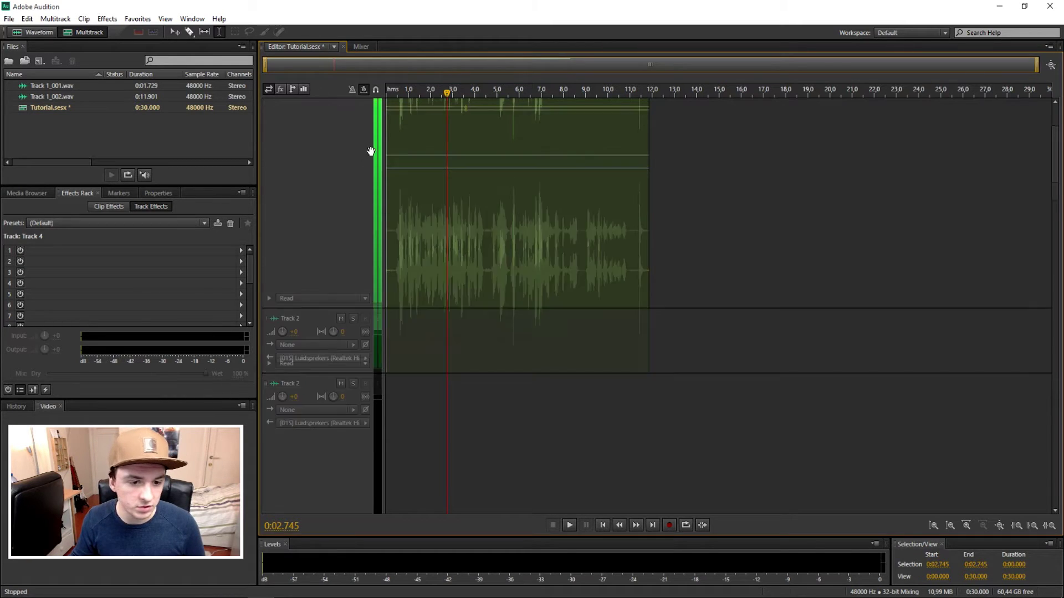
{"action": "scroll", "coordinate": [370, 151], "scroll_direction": "down", "scroll_amount": 3}
Select the voice clip, zoom in, and mark then clear a 2.287–2.468 s time selection
{"action": "left_click", "coordinate": [425, 132]}
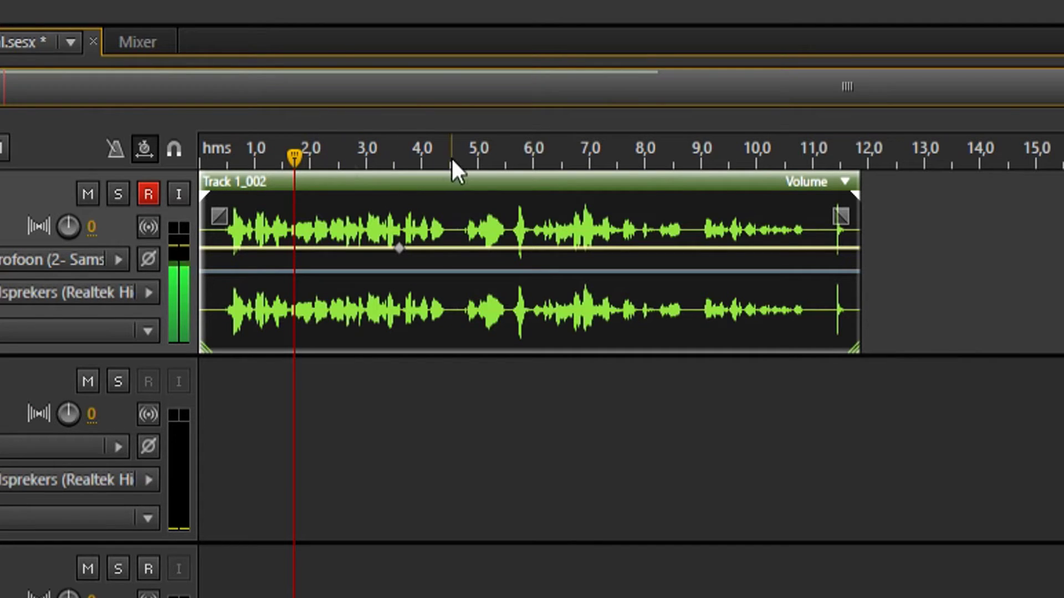
{"action": "left_click", "coordinate": [433, 89]}
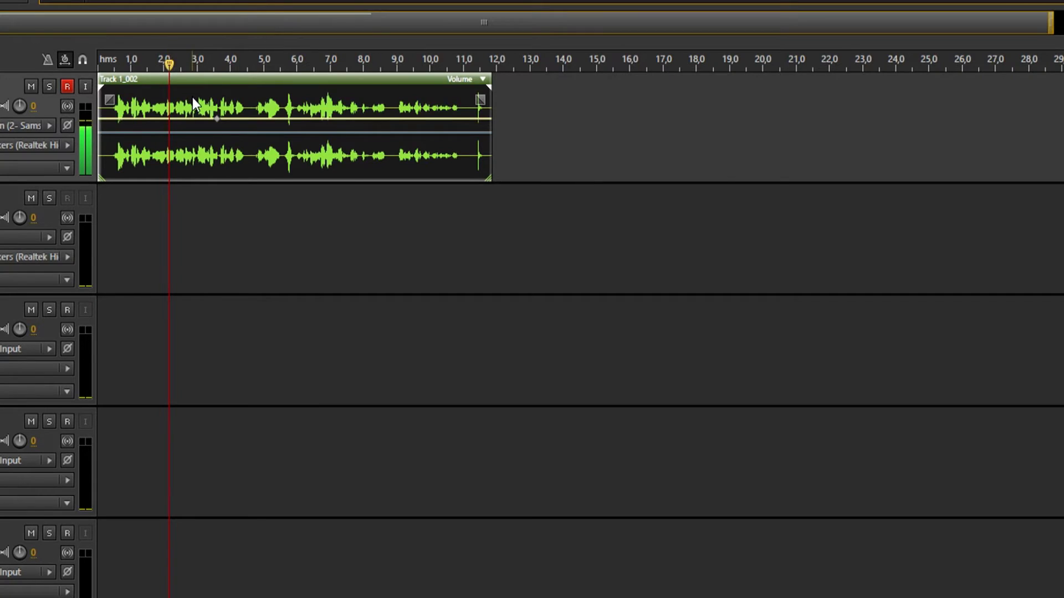
{"action": "scroll", "coordinate": [192, 97], "scroll_direction": "up", "scroll_amount": 8}
{"action": "scroll", "coordinate": [193, 94], "scroll_direction": "up", "scroll_amount": 3}
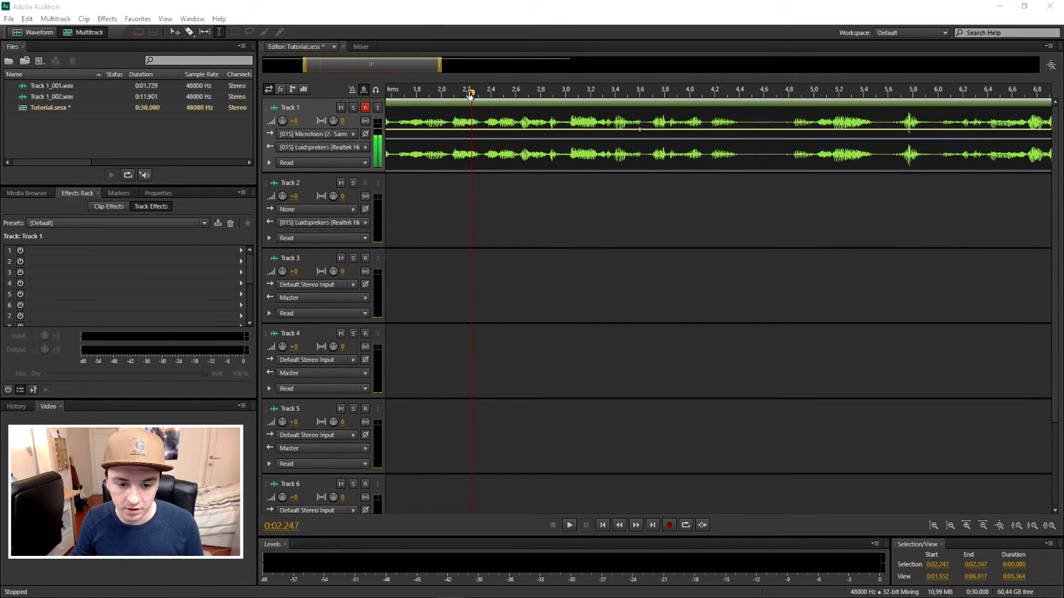
{"action": "left_click_drag", "start_coordinate": [502, 111], "coordinate": [594, 121]}
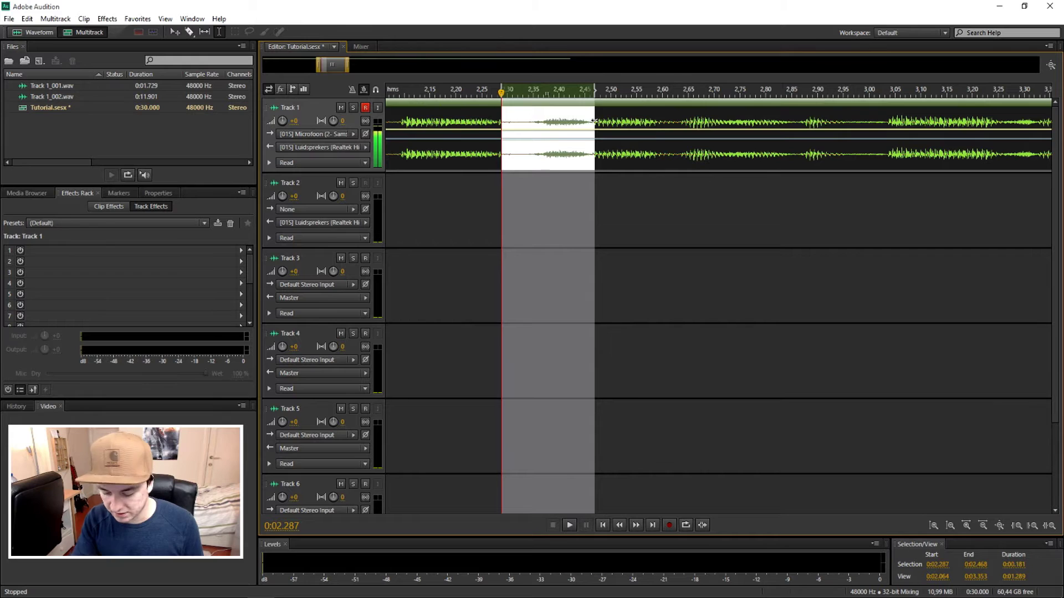
{"action": "scroll", "coordinate": [478, 161], "scroll_direction": "down", "scroll_amount": 3}
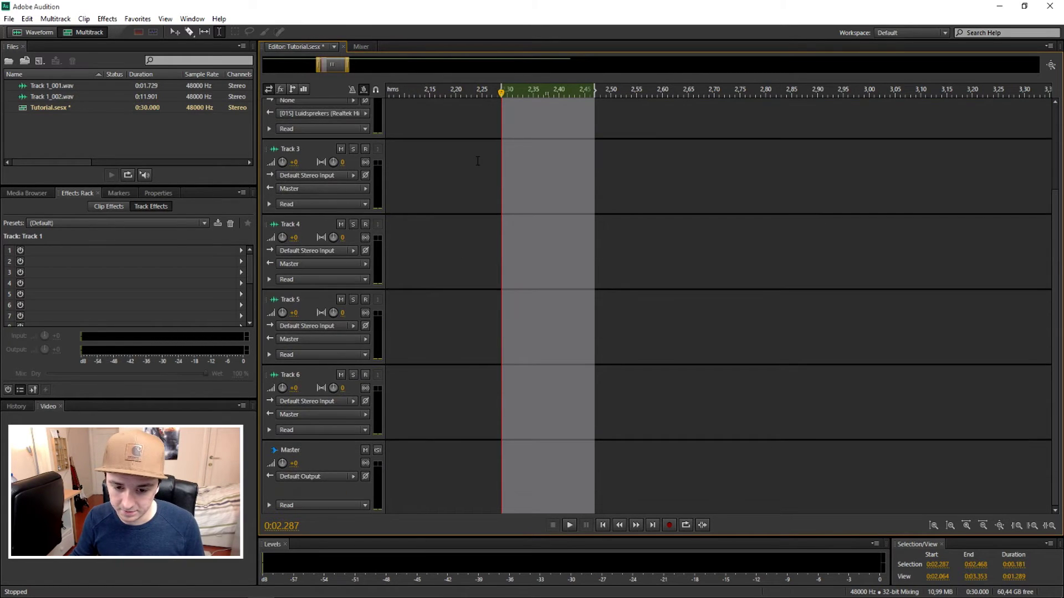
{"action": "scroll", "coordinate": [478, 161], "scroll_direction": "up", "scroll_amount": 3}
{"action": "scroll", "coordinate": [419, 105], "scroll_direction": "down", "scroll_amount": 3}
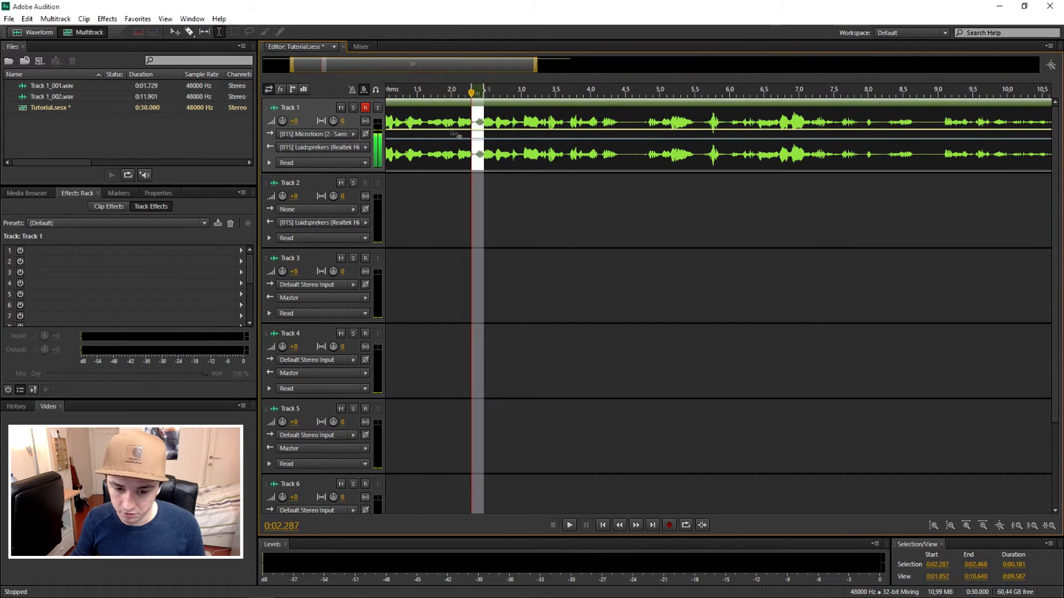
{"action": "left_click", "coordinate": [456, 135]}
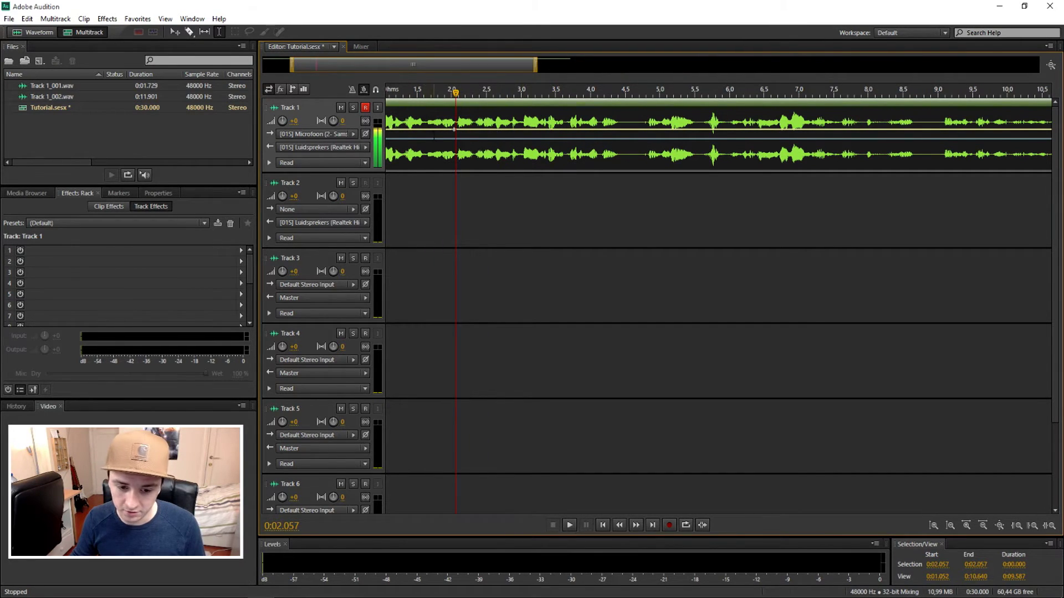
Show roughly 0–9.6 seconds of the timeline with Track 2 active at 2.983 seconds
{"action": "scroll", "coordinate": [506, 193], "scroll_direction": "left", "scroll_amount": 3}
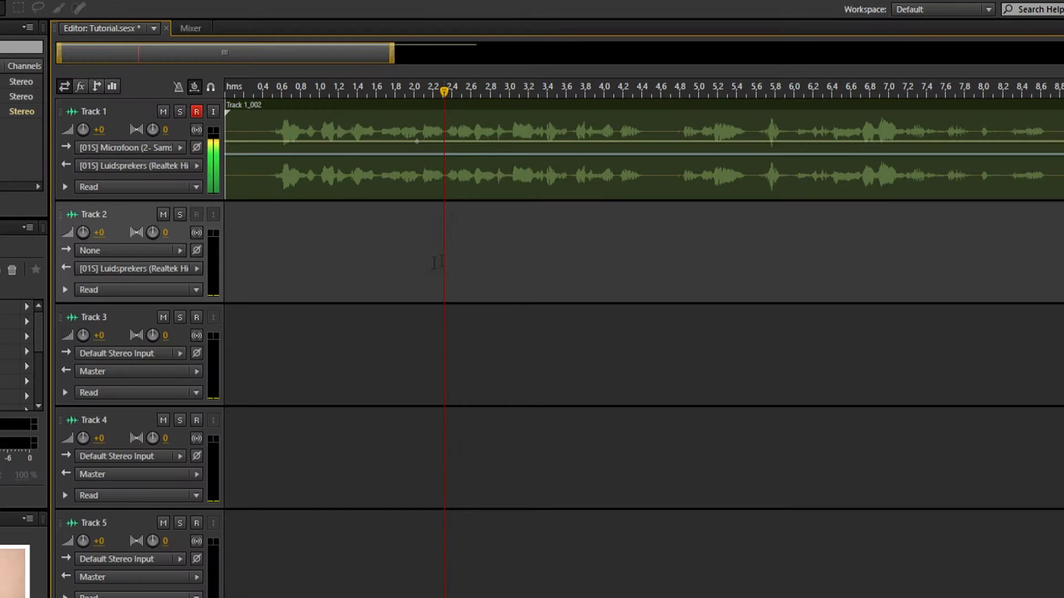
{"action": "left_click", "coordinate": [492, 222]}
{"action": "left_click", "coordinate": [593, 222]}
{"action": "scroll", "coordinate": [455, 216], "scroll_direction": "down", "scroll_amount": 2}
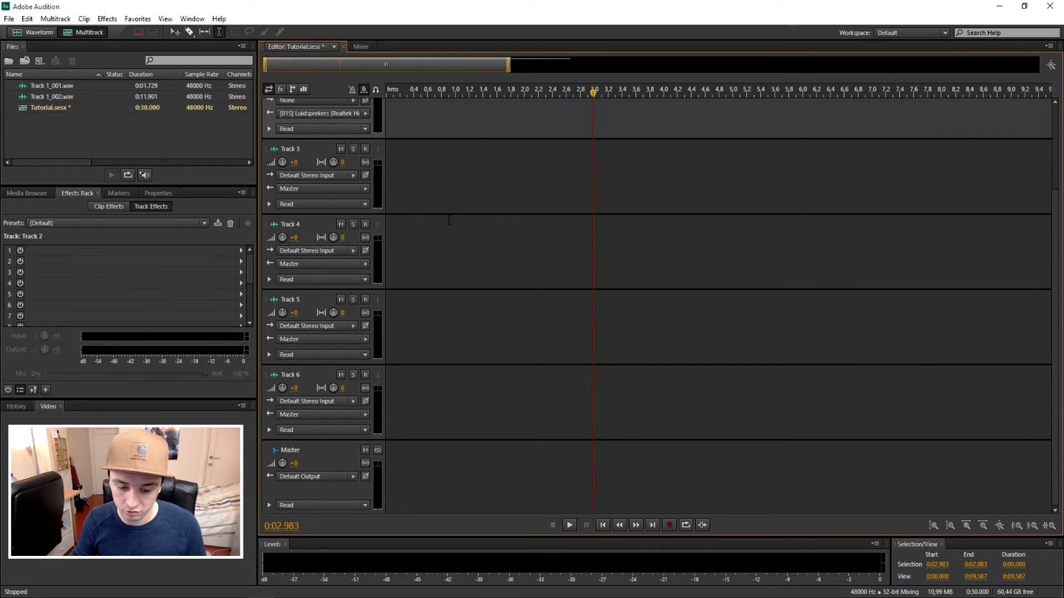
{"action": "scroll", "coordinate": [449, 220], "scroll_direction": "up", "scroll_amount": 3}
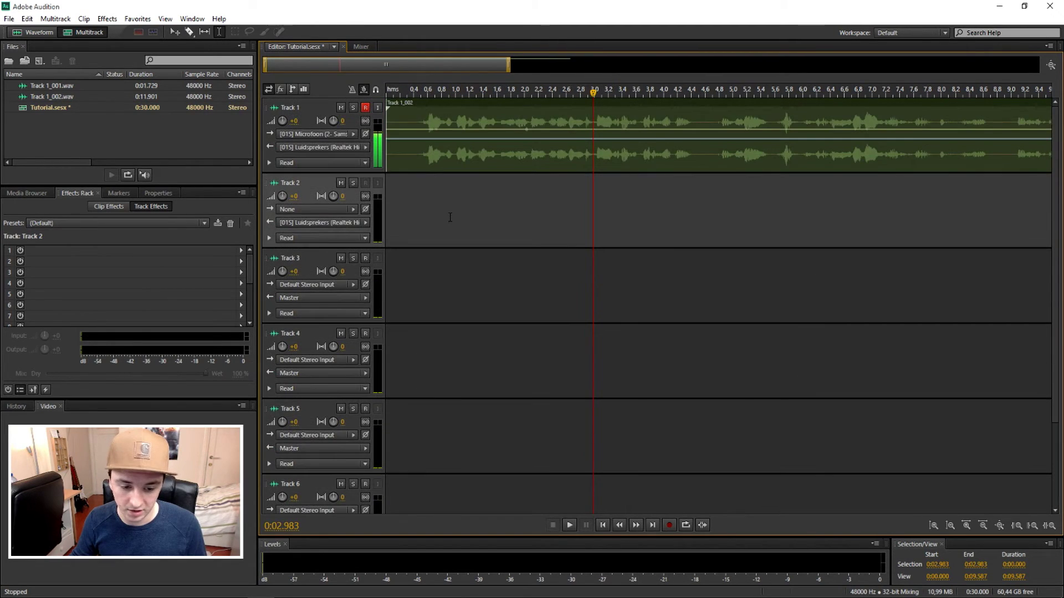